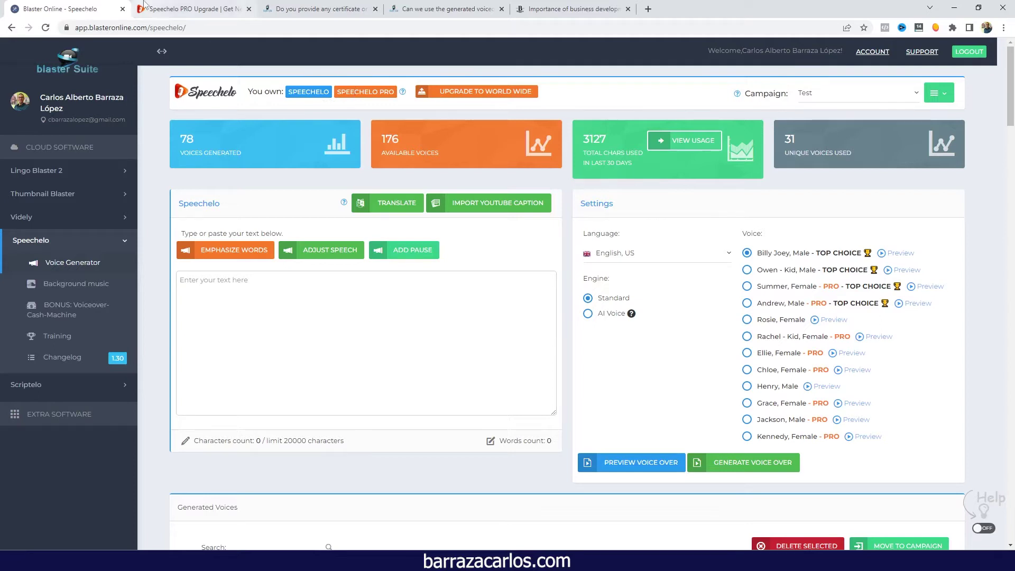
- Glance at the PRO upgrade page, then highlight the dashboard's 20000-character limit
{"action": "left_click", "coordinate": [190, 9]}
{"action": "scroll", "coordinate": [569, 239], "scroll_direction": "down", "scroll_amount": 1}
{"action": "scroll", "coordinate": [569, 239], "scroll_direction": "down", "scroll_amount": 1}
{"action": "scroll", "coordinate": [569, 243], "scroll_direction": "down", "scroll_amount": 1}
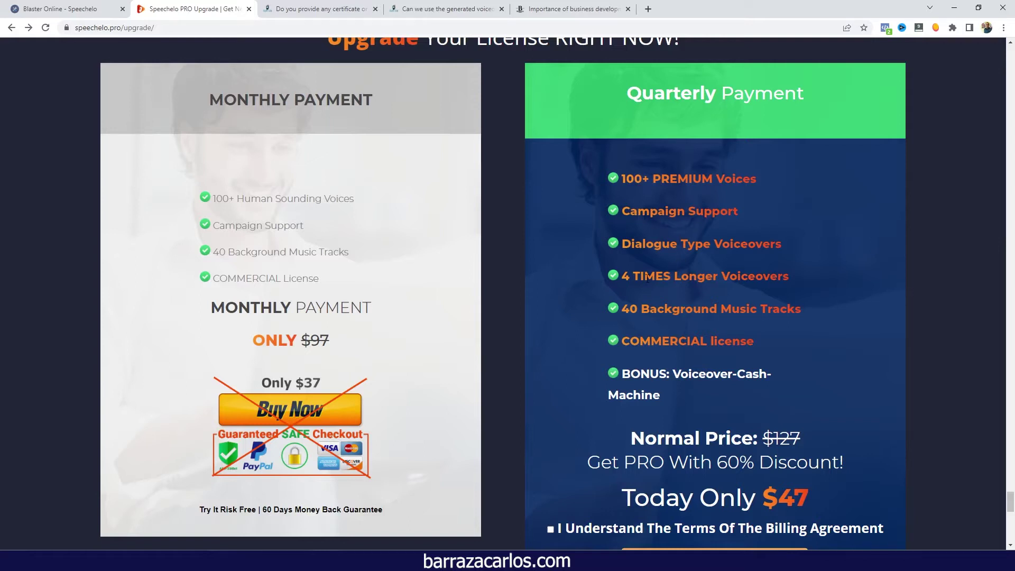
{"action": "left_click", "coordinate": [67, 9]}
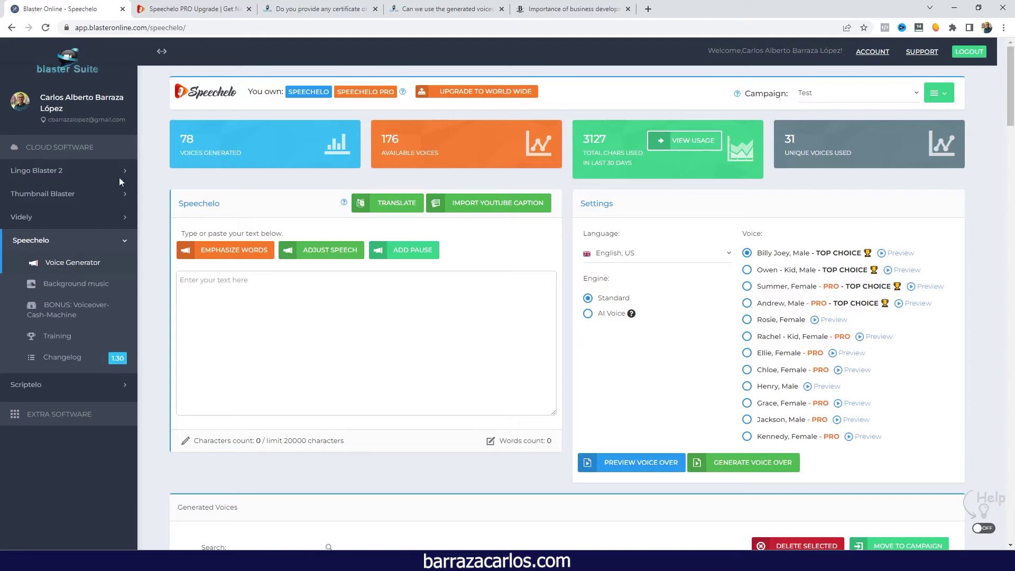
{"action": "left_click_drag", "start_coordinate": [350, 444], "coordinate": [284, 441]}
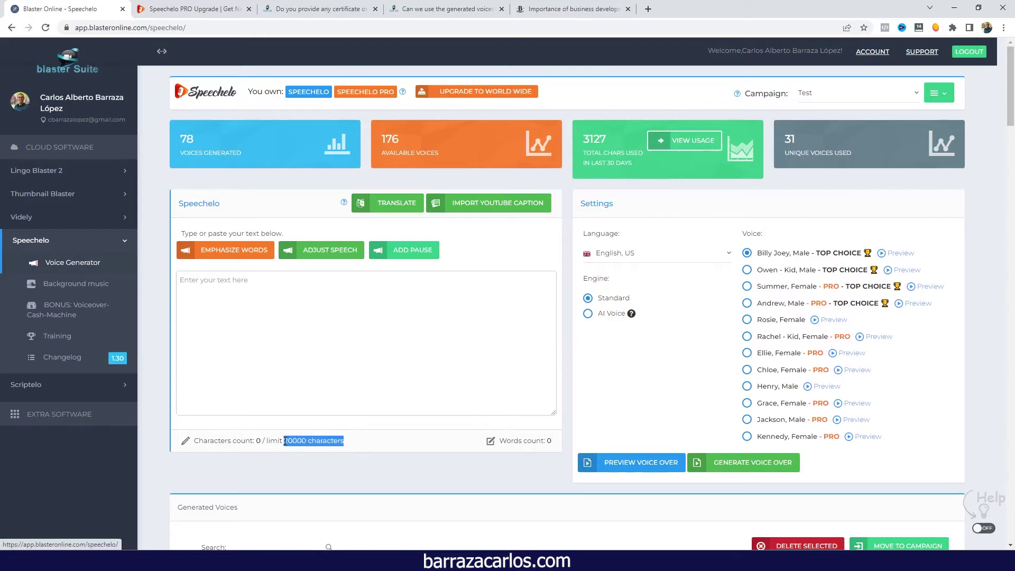
- Highlight the PRO upgrade's COMMERCIAL license and open the certificate support article
{"action": "key", "text": "ctrl+Tab"}
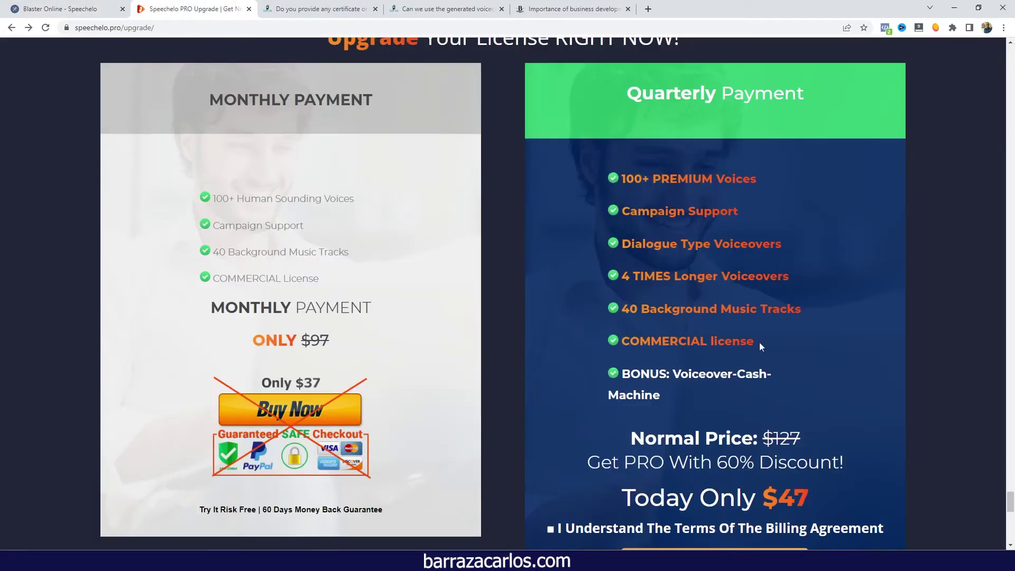
{"action": "left_click_drag", "start_coordinate": [759, 342], "coordinate": [621, 341]}
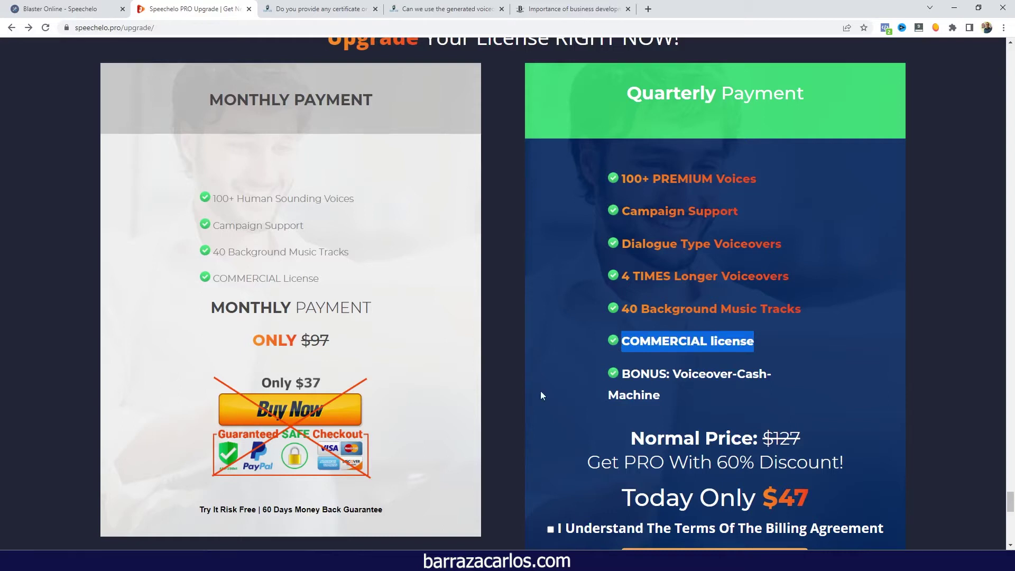
{"action": "left_click", "coordinate": [316, 4]}
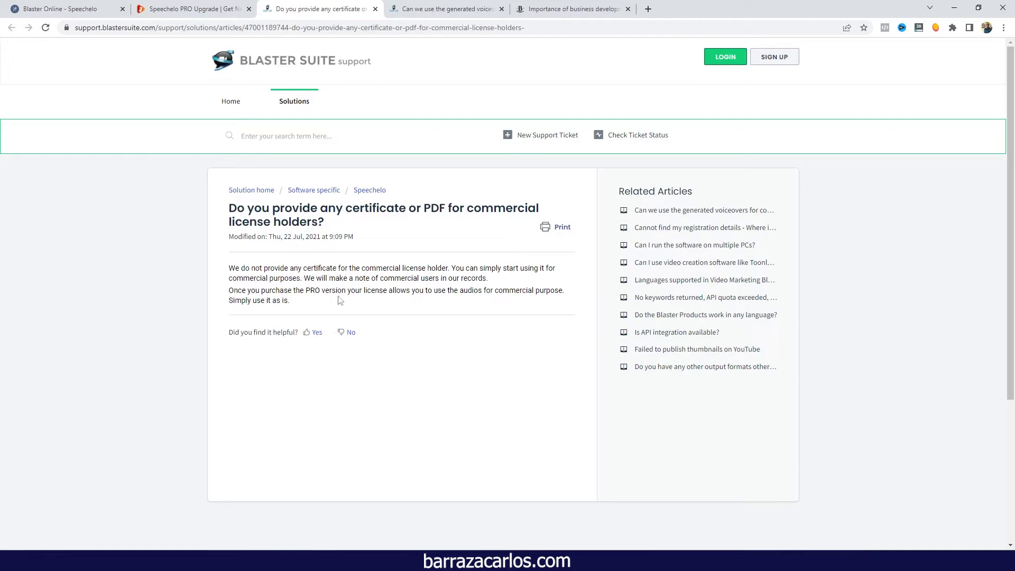
- Highlight that no certificate is issued and PRO permits commercial use; open the commercial-use article
{"action": "left_click_drag", "start_coordinate": [228, 268], "coordinate": [449, 268]}
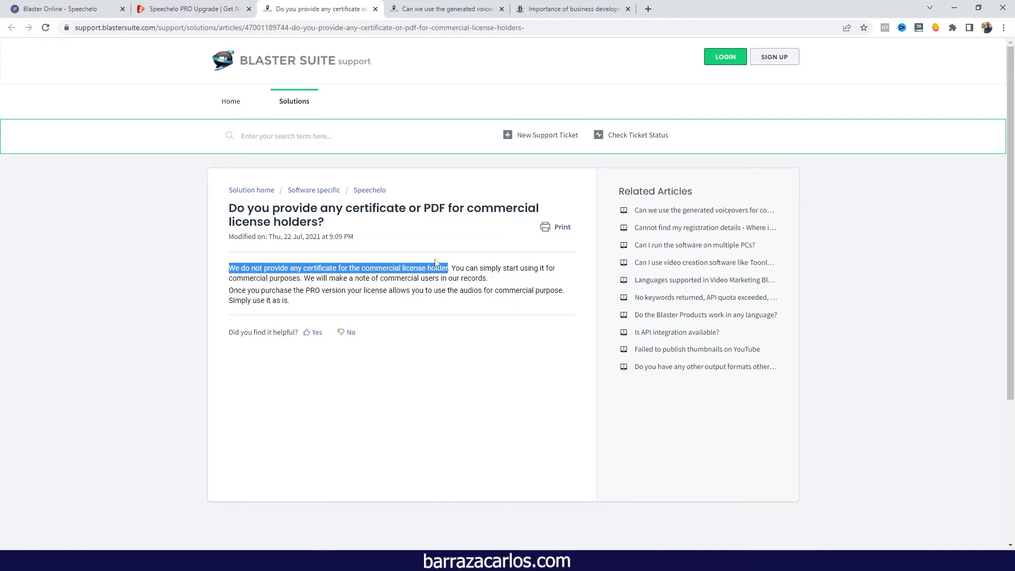
{"action": "left_click_drag", "start_coordinate": [229, 290], "coordinate": [563, 289]}
{"action": "mouse_move", "coordinate": [337, 306]}
{"action": "left_mouse_down"}
{"action": "mouse_move", "coordinate": [313, 315]}
{"action": "mouse_move", "coordinate": [226, 304]}
{"action": "left_mouse_up"}
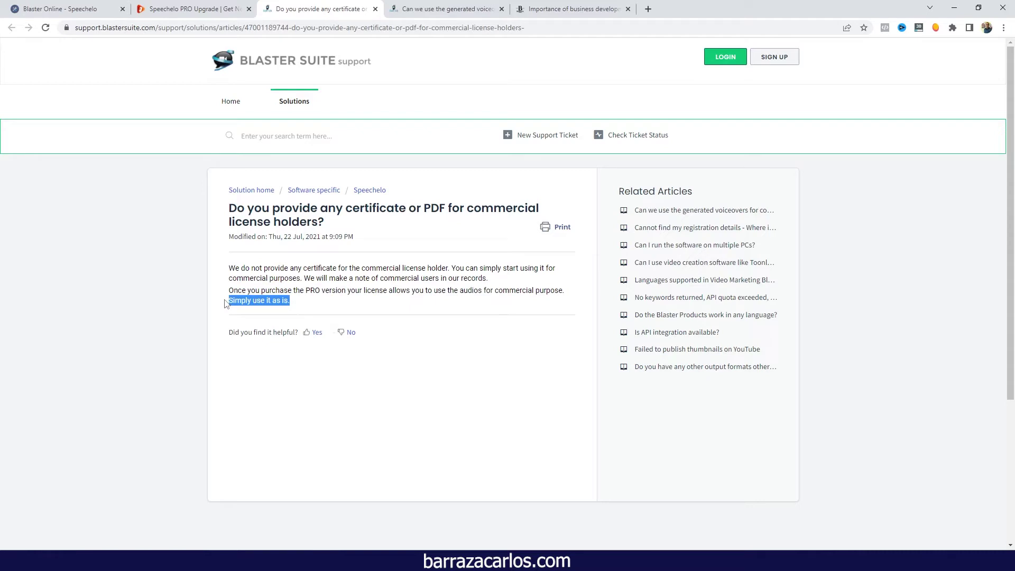
{"action": "left_click", "coordinate": [412, 9]}
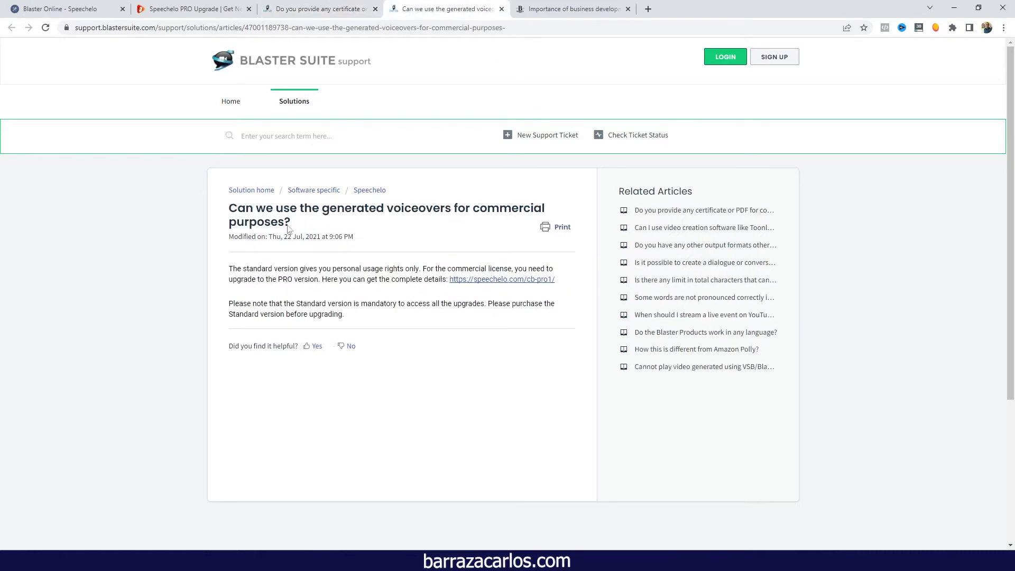
- Highlight the article's title, its personal-use sentence and the PRO upgrade requirement for commercial licensing
{"action": "left_click_drag", "start_coordinate": [230, 208], "coordinate": [292, 225]}
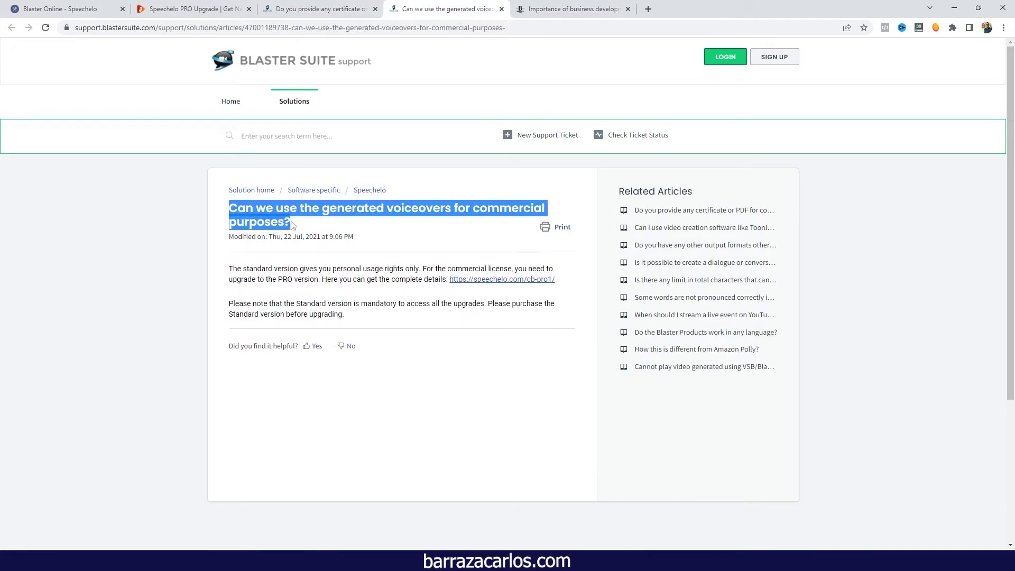
{"action": "left_click", "coordinate": [301, 267]}
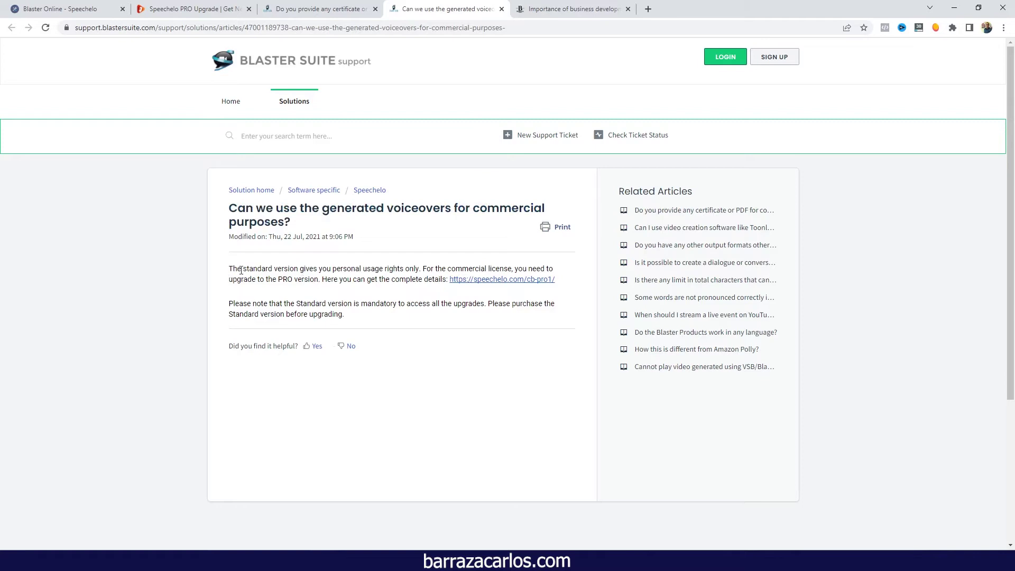
{"action": "left_click_drag", "start_coordinate": [229, 270], "coordinate": [437, 269]}
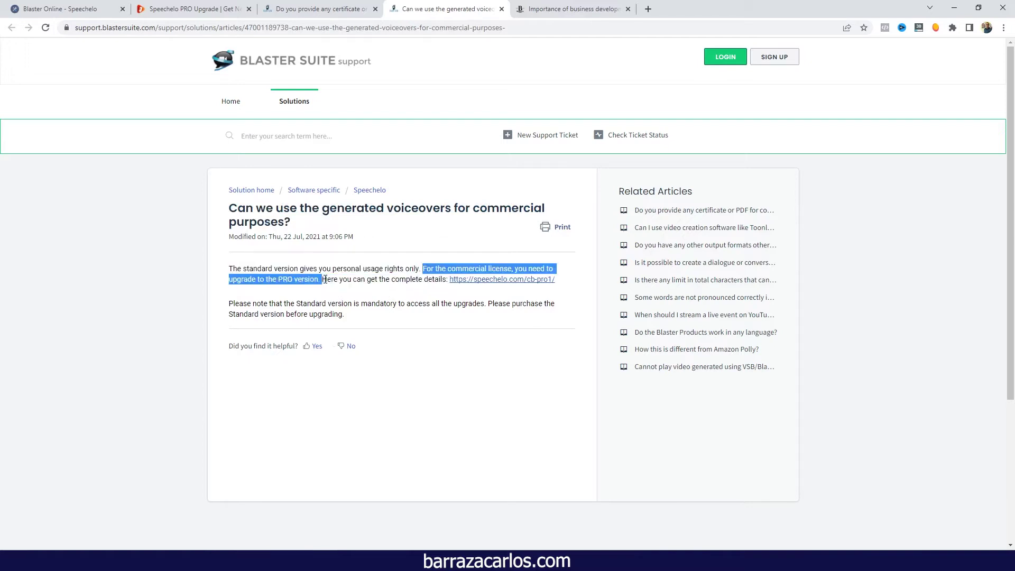
{"action": "left_click_drag", "start_coordinate": [436, 269], "coordinate": [323, 280]}
- Decline the PRO offer to reveal the $127 one-time fee, highlight it, and return to the dashboard
{"action": "left_click", "coordinate": [191, 9]}
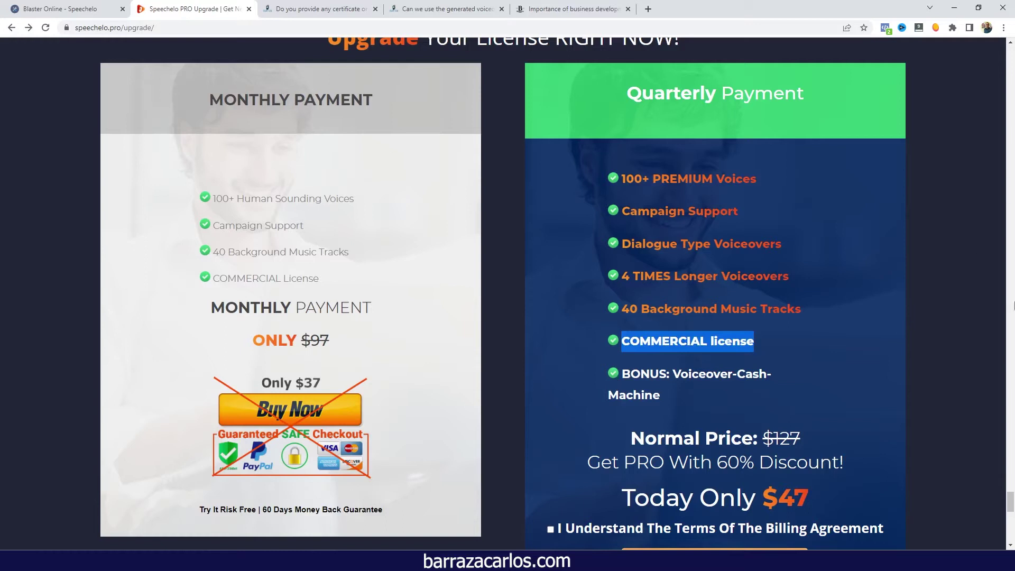
{"action": "scroll", "coordinate": [981, 456], "scroll_direction": "down", "scroll_amount": 2}
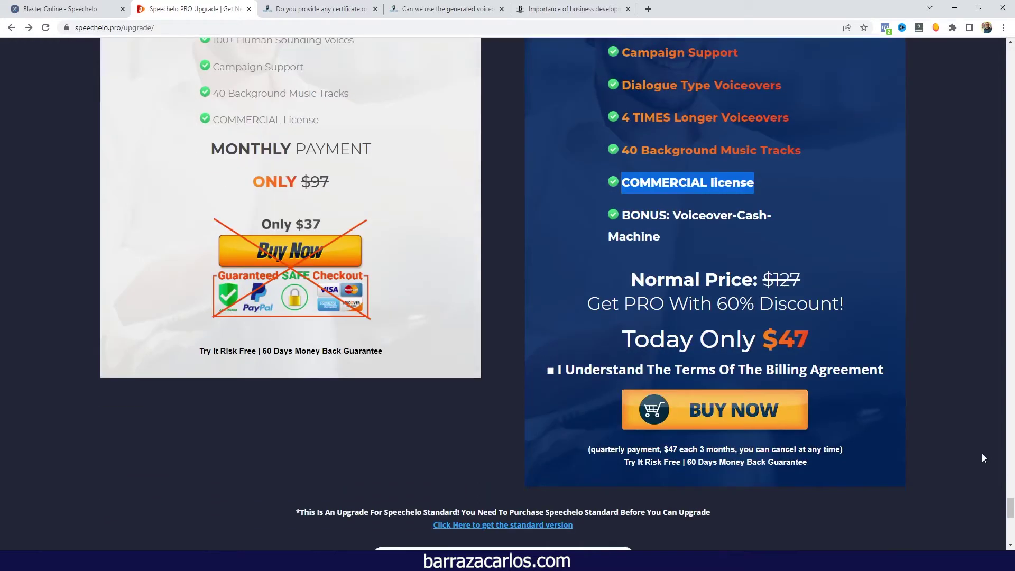
{"action": "scroll", "coordinate": [982, 459], "scroll_direction": "down", "scroll_amount": 5}
{"action": "scroll", "coordinate": [931, 437], "scroll_direction": "down", "scroll_amount": 2}
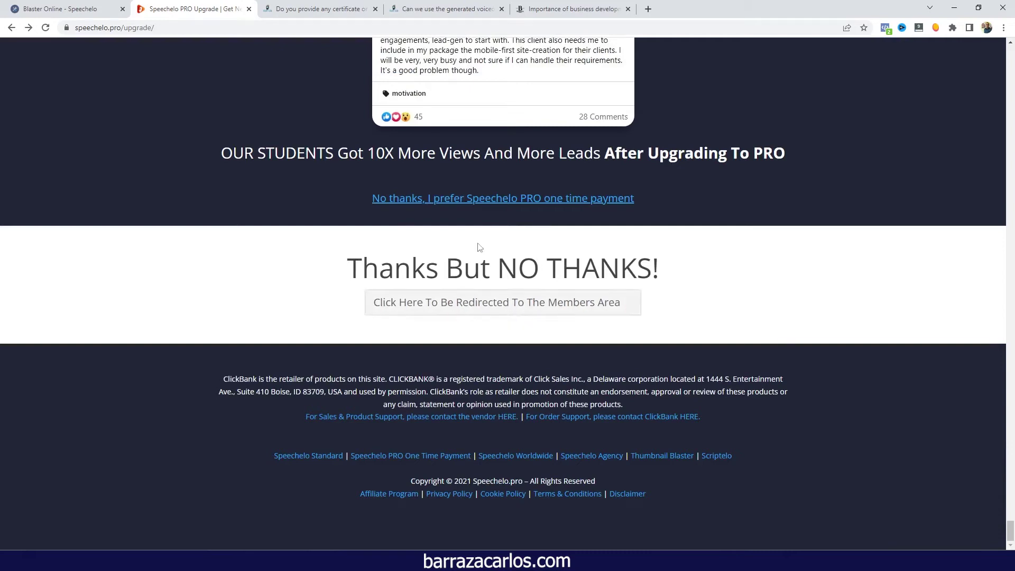
{"action": "left_click", "coordinate": [518, 307]}
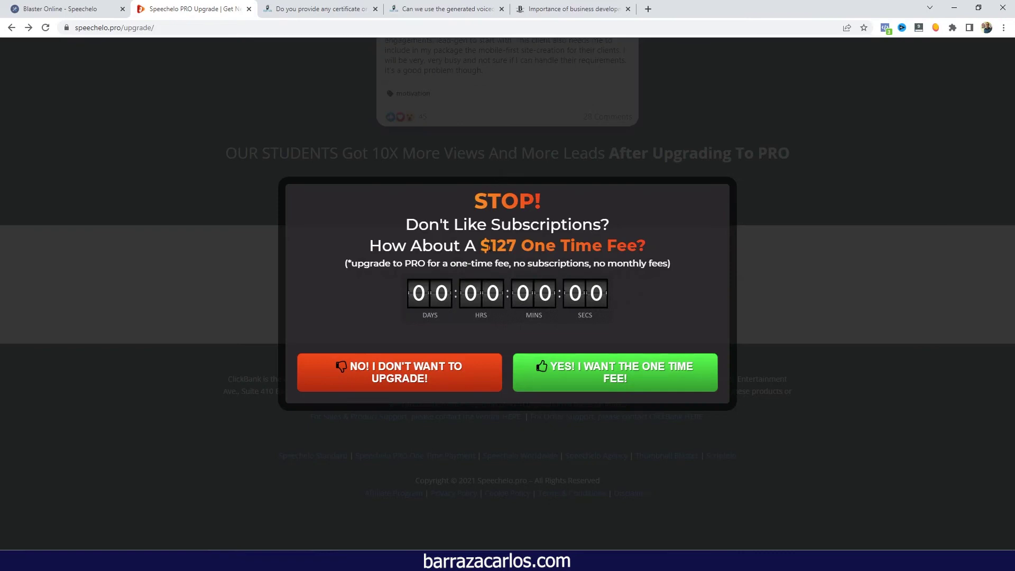
{"action": "double_click", "coordinate": [515, 246]}
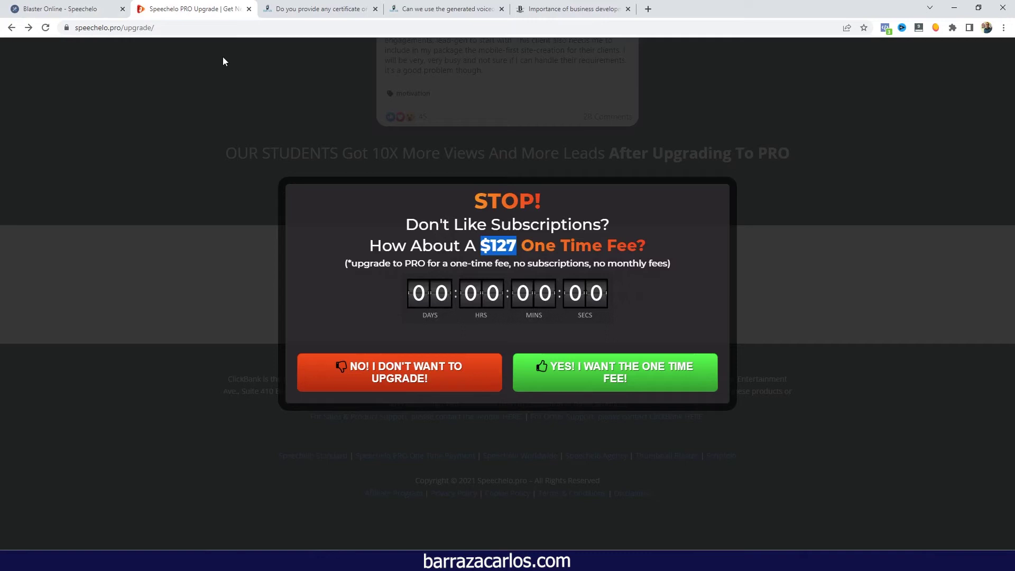
{"action": "left_click", "coordinate": [71, 9]}
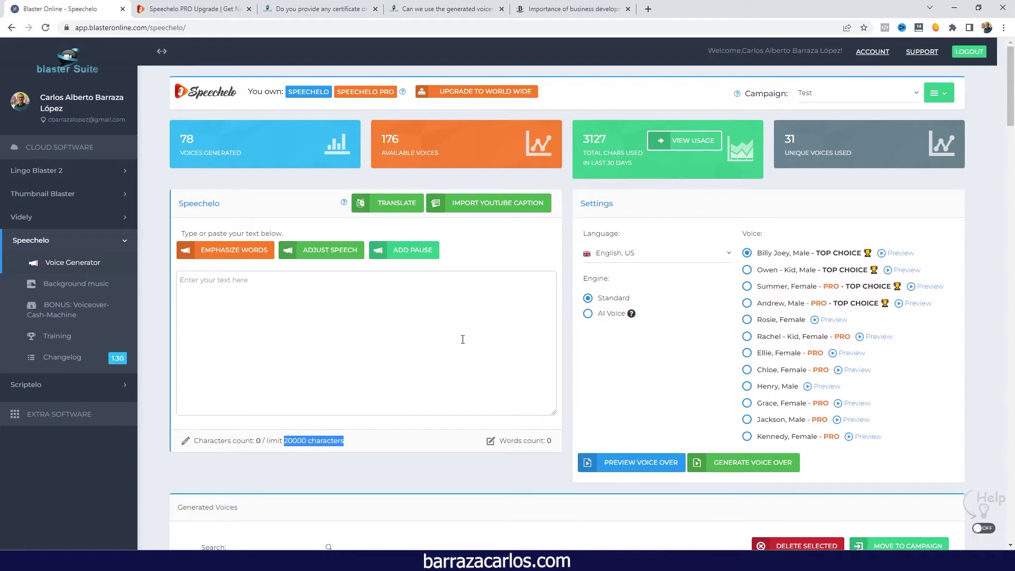
- Re-mark the 20000-character limit, preview Andrew's voice and try the AI Voice engine
{"action": "left_click", "coordinate": [398, 400]}
{"action": "left_click_drag", "start_coordinate": [345, 441], "coordinate": [284, 440]}
{"action": "left_click", "coordinate": [285, 441]}
{"action": "left_click_drag", "start_coordinate": [284, 440], "coordinate": [302, 442]}
{"action": "left_click", "coordinate": [306, 442]}
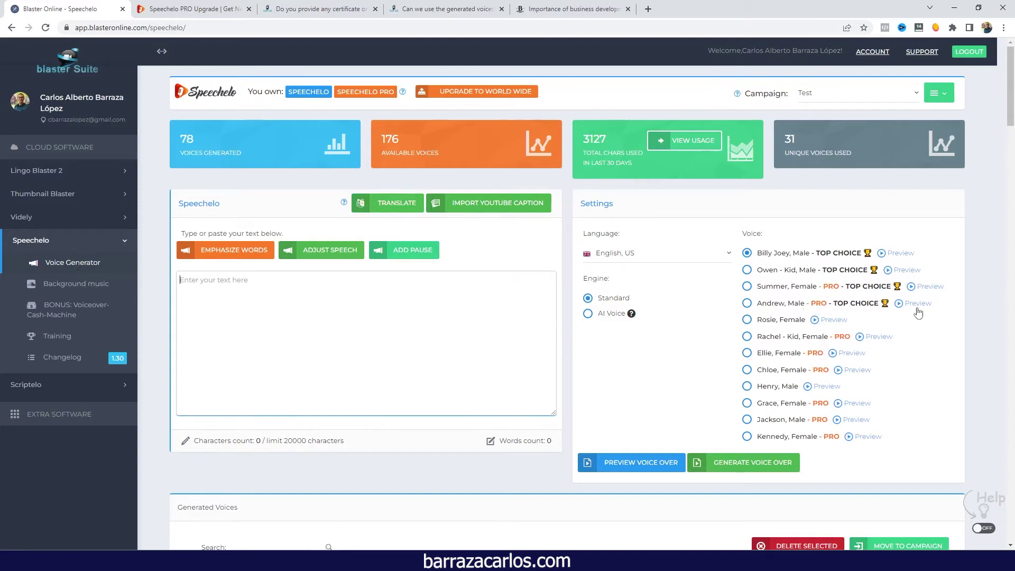
{"action": "left_click", "coordinate": [900, 311]}
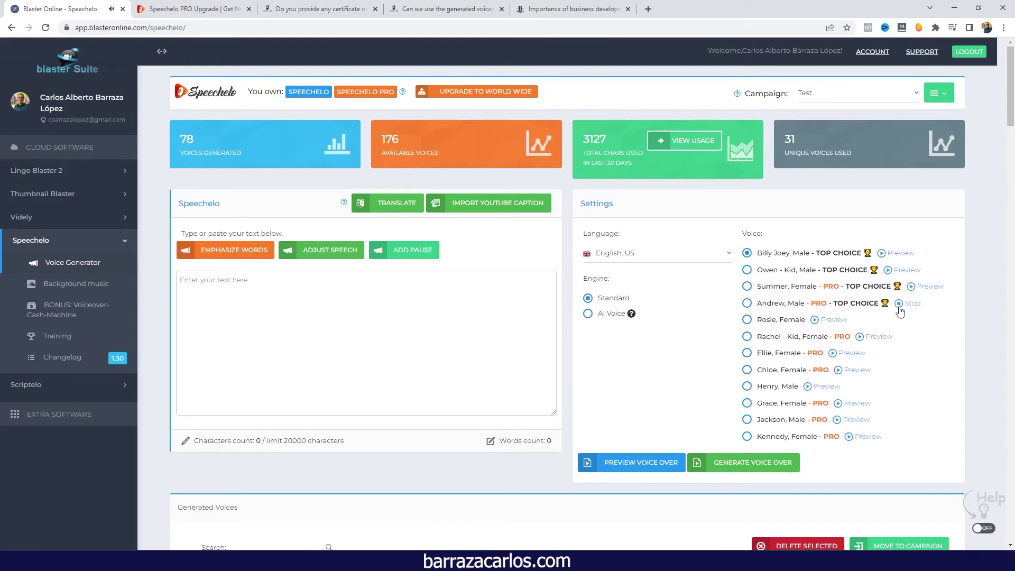
{"action": "left_click", "coordinate": [598, 315]}
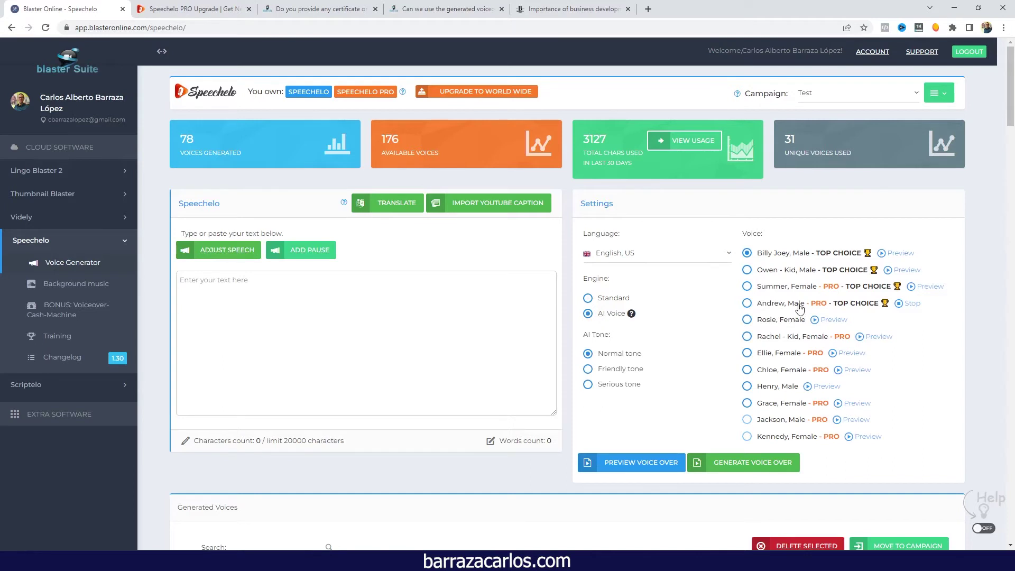
- Set English US with the AI Voice engine and Andrew, then select the business development paragraph
{"action": "left_click", "coordinate": [710, 263]}
{"action": "scroll", "coordinate": [658, 294], "scroll_direction": "down", "scroll_amount": 2}
{"action": "scroll", "coordinate": [654, 293], "scroll_direction": "down", "scroll_amount": 2}
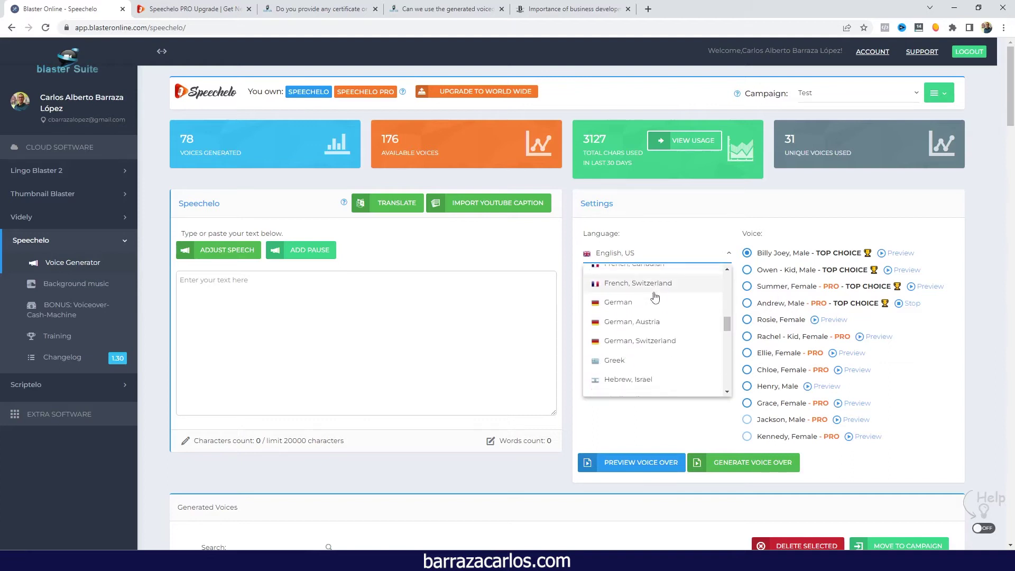
{"action": "scroll", "coordinate": [655, 297], "scroll_direction": "down", "scroll_amount": 1}
{"action": "scroll", "coordinate": [658, 302], "scroll_direction": "down", "scroll_amount": 1}
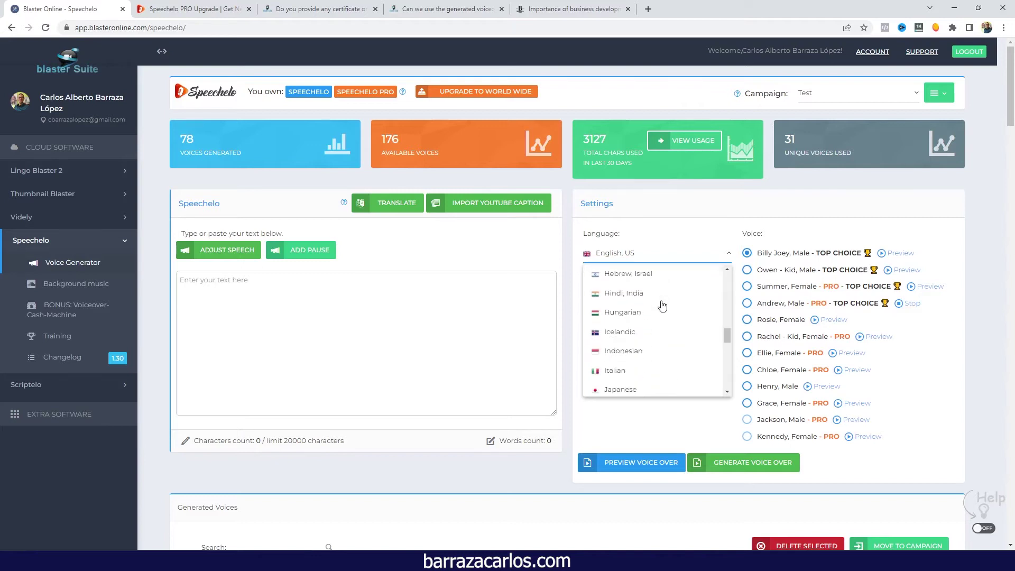
{"action": "scroll", "coordinate": [660, 307], "scroll_direction": "down", "scroll_amount": 1}
{"action": "scroll", "coordinate": [661, 305], "scroll_direction": "down", "scroll_amount": 1}
{"action": "scroll", "coordinate": [664, 303], "scroll_direction": "down", "scroll_amount": 2}
{"action": "scroll", "coordinate": [668, 300], "scroll_direction": "down", "scroll_amount": 2}
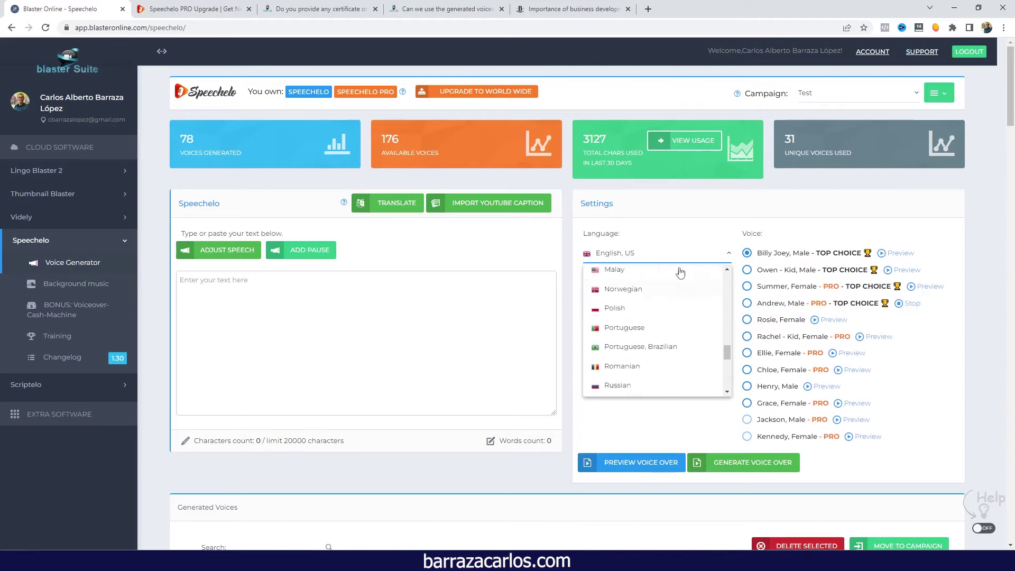
{"action": "scroll", "coordinate": [671, 299], "scroll_direction": "down", "scroll_amount": 2}
{"action": "scroll", "coordinate": [663, 290], "scroll_direction": "down", "scroll_amount": 2}
{"action": "scroll", "coordinate": [653, 309], "scroll_direction": "down", "scroll_amount": 2}
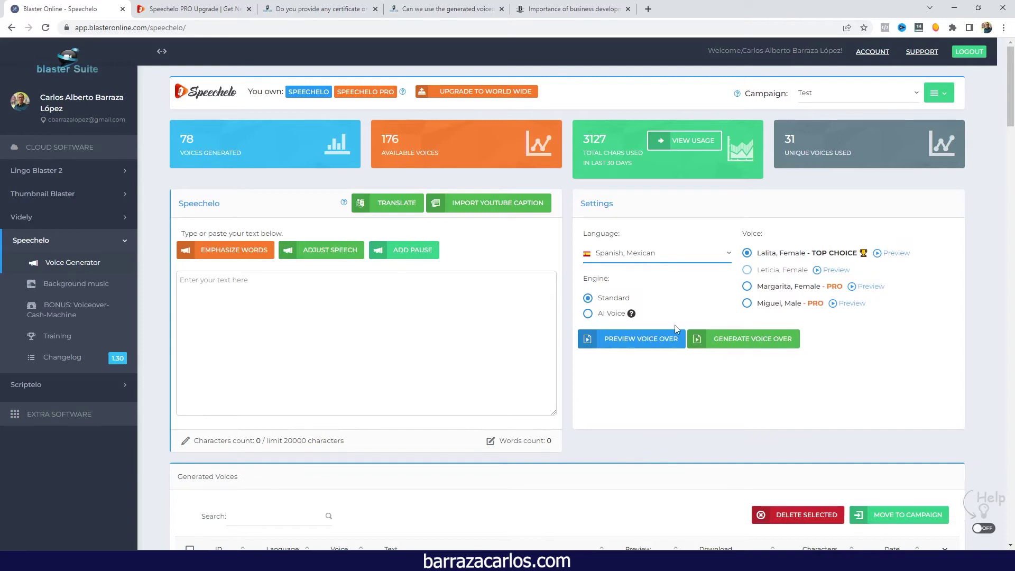
{"action": "left_click", "coordinate": [613, 312]}
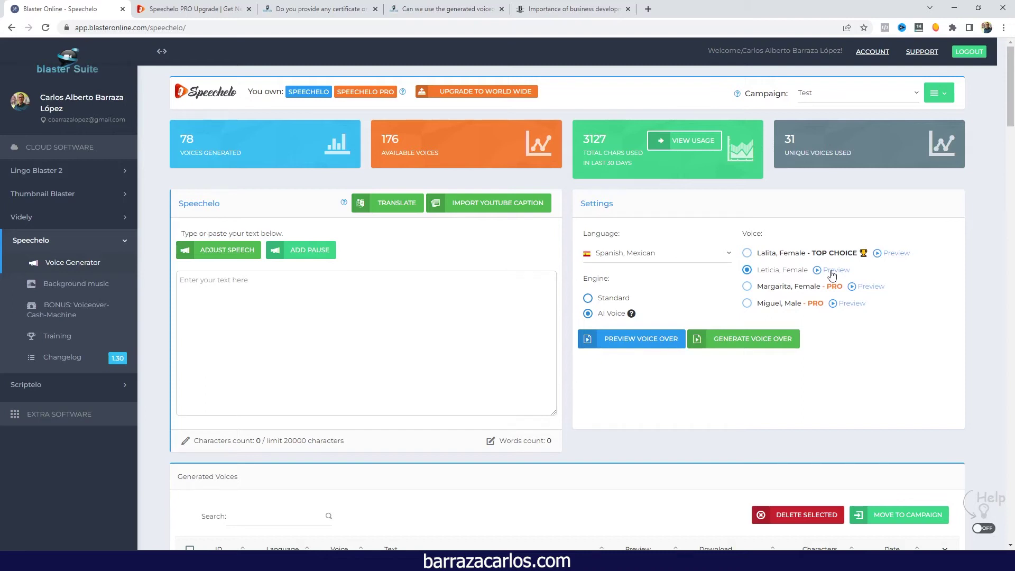
{"action": "left_click", "coordinate": [682, 254]}
{"action": "scroll", "coordinate": [661, 303], "scroll_direction": "down", "scroll_amount": 2}
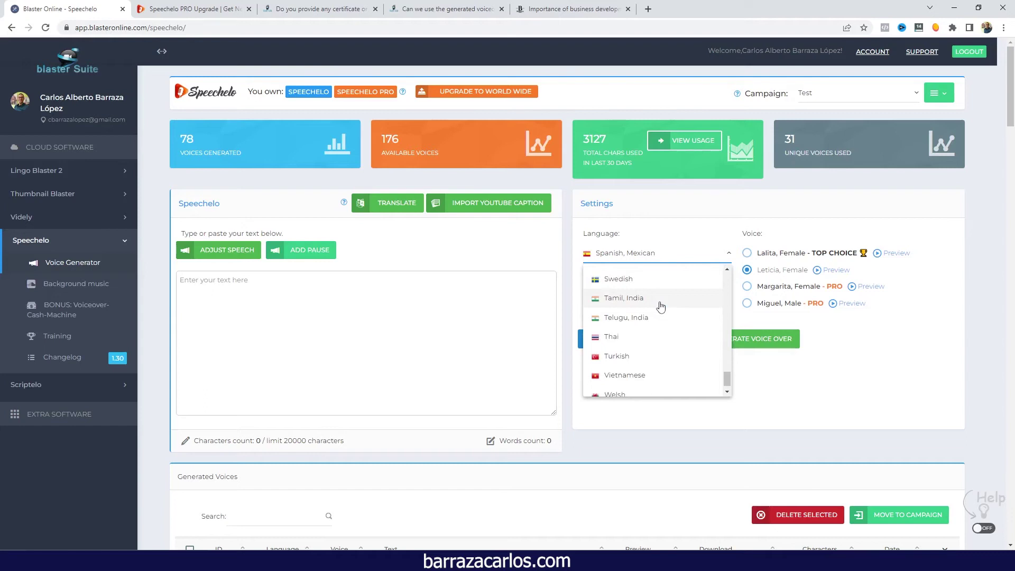
{"action": "scroll", "coordinate": [661, 307], "scroll_direction": "up", "scroll_amount": 2}
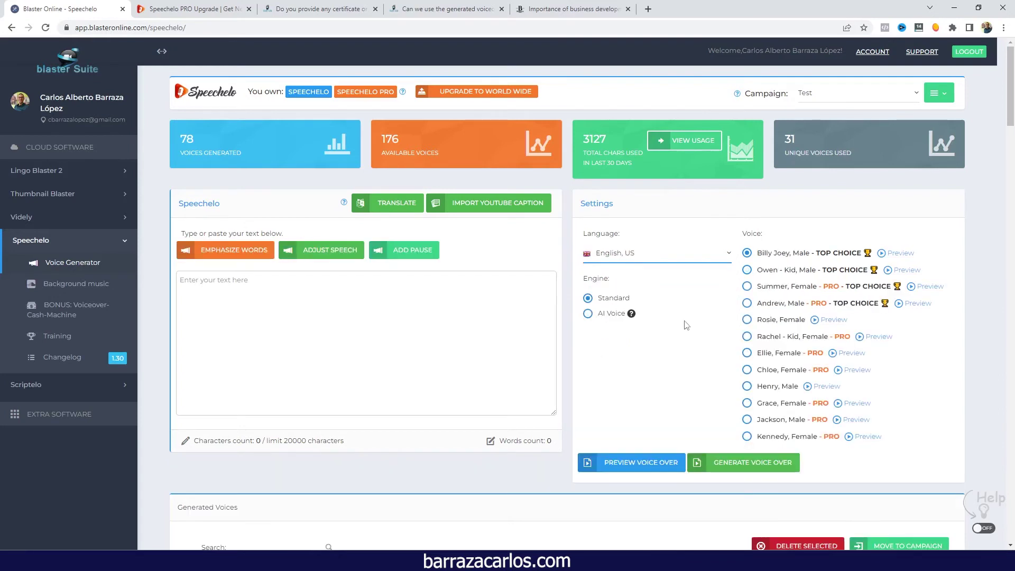
{"action": "left_click", "coordinate": [612, 315]}
{"action": "left_click", "coordinate": [746, 303]}
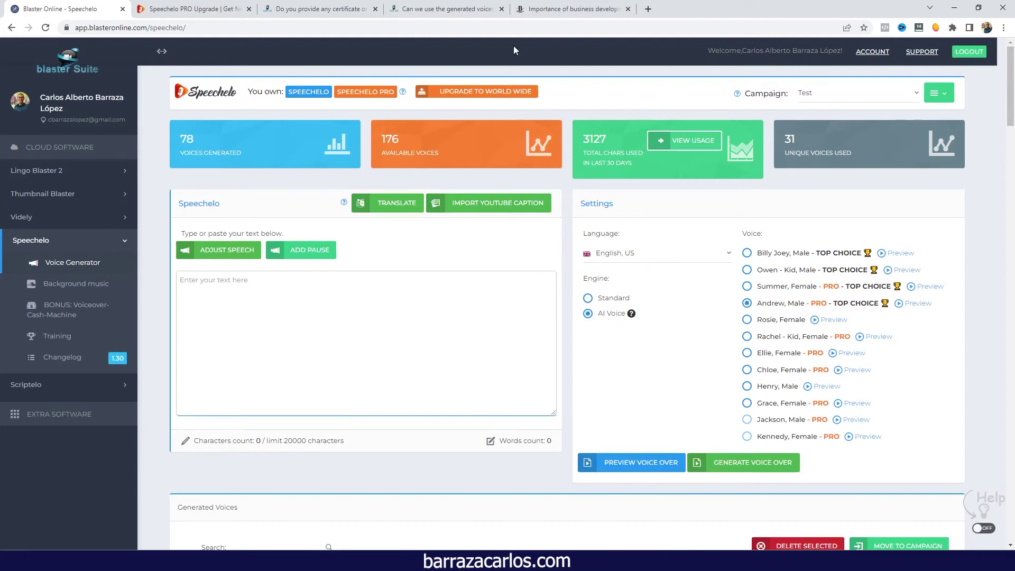
{"action": "left_click", "coordinate": [539, 9]}
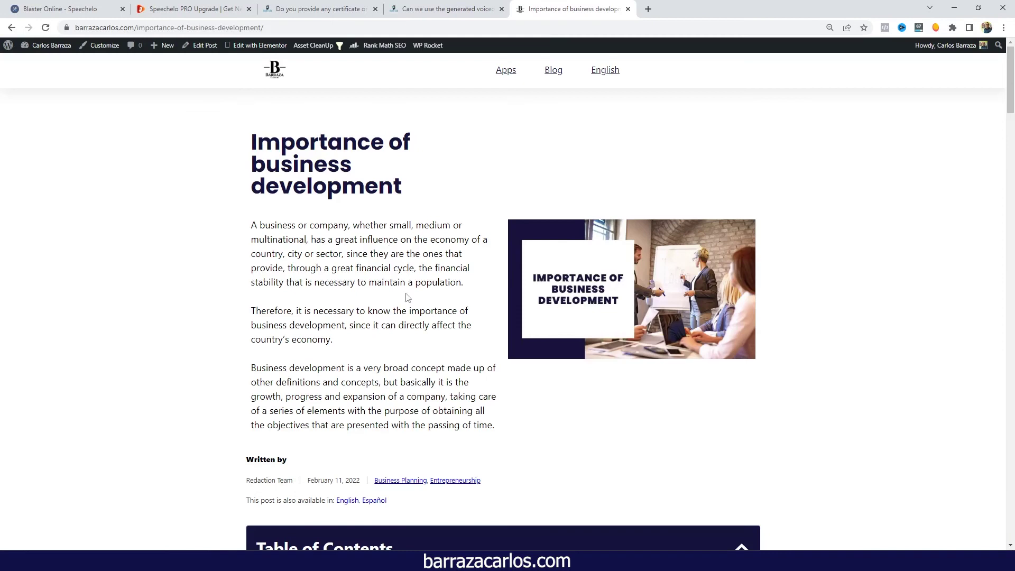
{"action": "left_click_drag", "start_coordinate": [507, 427], "coordinate": [245, 370]}
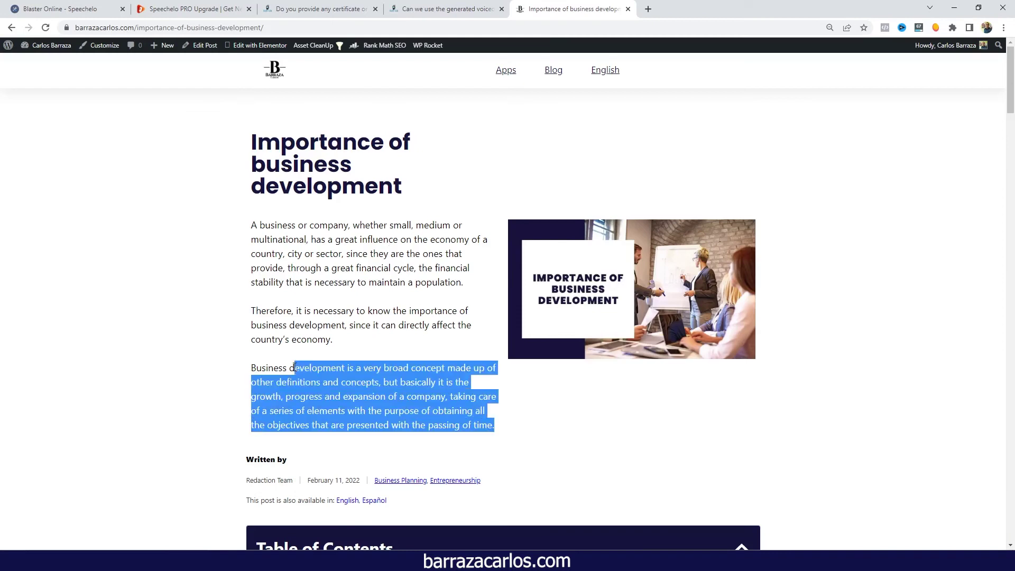
- Paste the business development paragraph, generate Andrew's voiceover, and play it back
{"action": "left_click", "coordinate": [93, 9]}
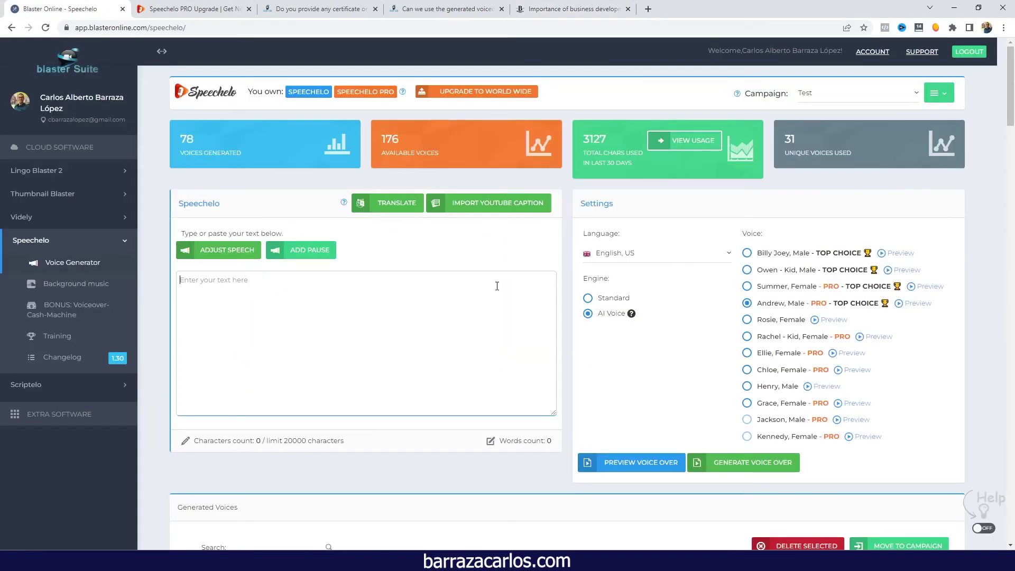
{"action": "left_click", "coordinate": [391, 339]}
{"action": "type", "text": "Business development is a very broad concept made up of other definitions and concepts, but basically it is the growth, progress and expansion of a company, taking care of a series of elements with the purpose of obtaining all the objectives that are presented with the passing of time."}
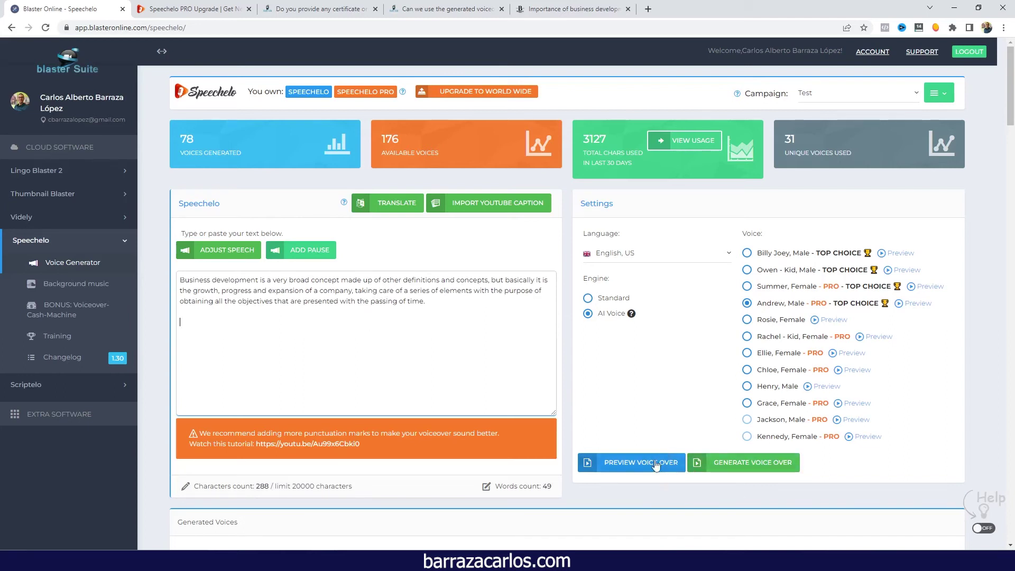
{"action": "left_click", "coordinate": [747, 463]}
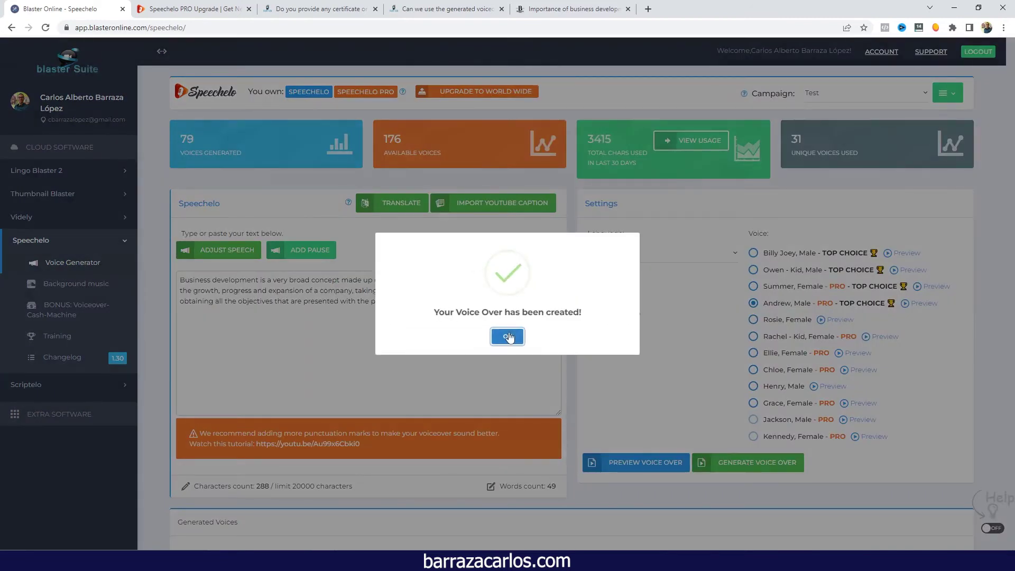
{"action": "left_click", "coordinate": [508, 335]}
{"action": "scroll", "coordinate": [520, 330], "scroll_direction": "down", "scroll_amount": 2}
{"action": "scroll", "coordinate": [520, 330], "scroll_direction": "down", "scroll_amount": 1}
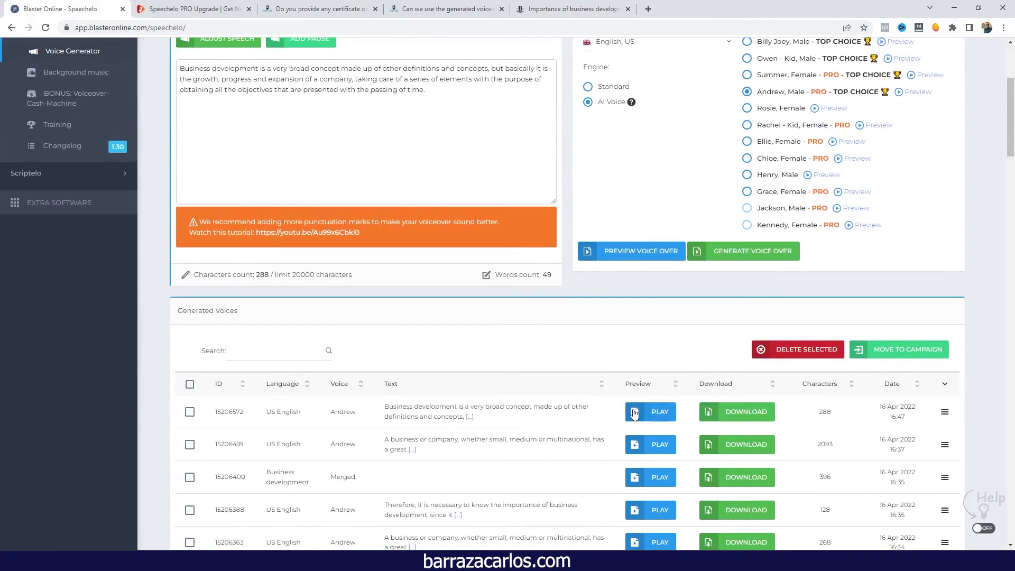
{"action": "left_click", "coordinate": [651, 419]}
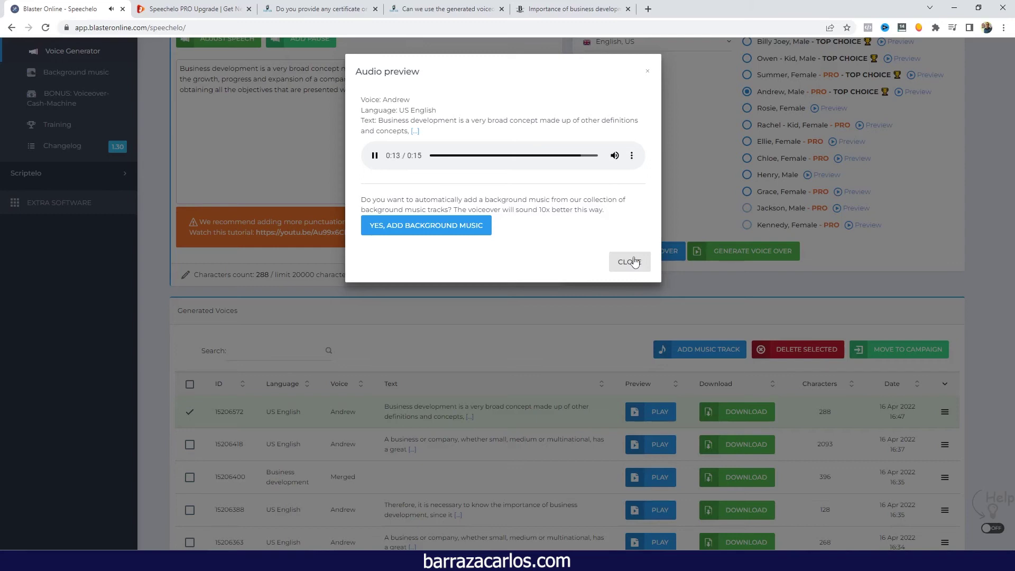
{"action": "left_click", "coordinate": [628, 261]}
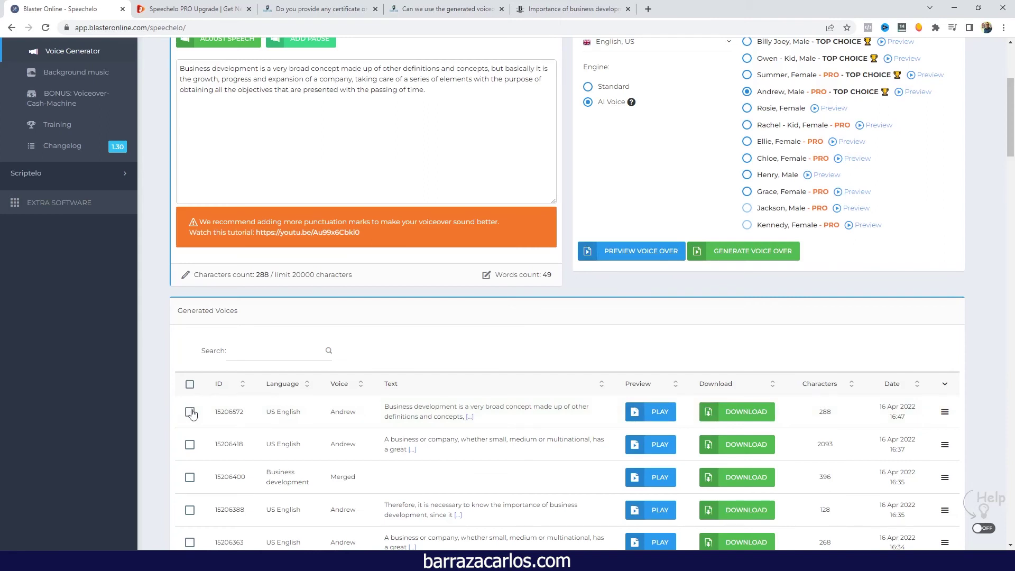
{"action": "scroll", "coordinate": [191, 412], "scroll_direction": "down", "scroll_amount": 1}
- Merge clips 15206363 and 15206388 into a new voiceover named Merged
{"action": "left_click", "coordinate": [189, 489]}
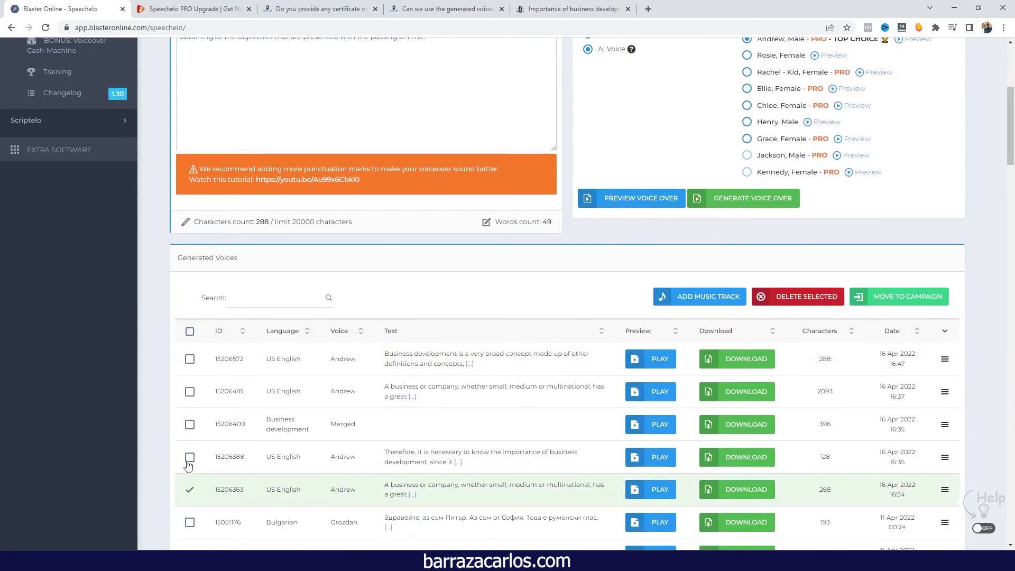
{"action": "left_click", "coordinate": [190, 458]}
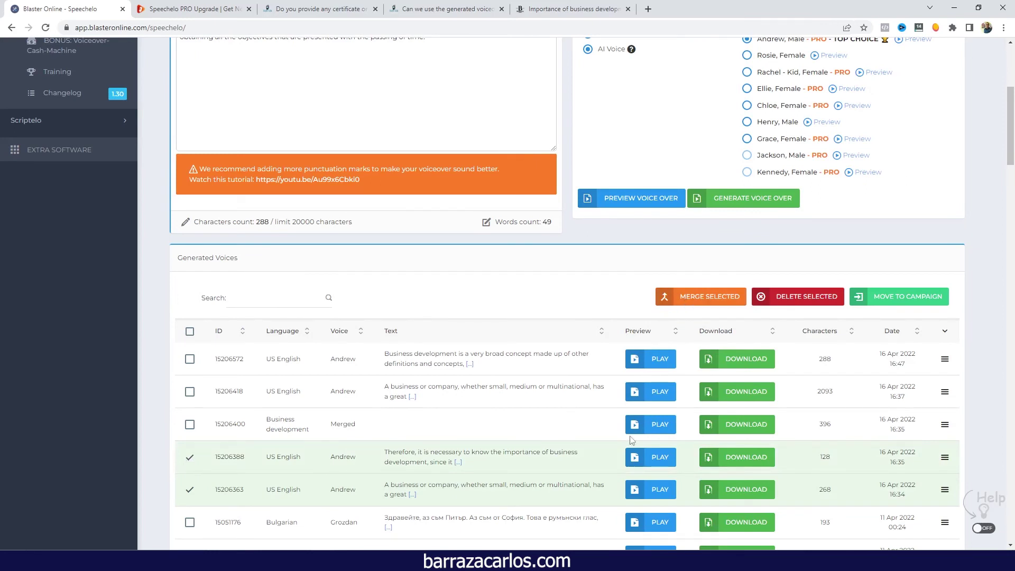
{"action": "left_click", "coordinate": [686, 302]}
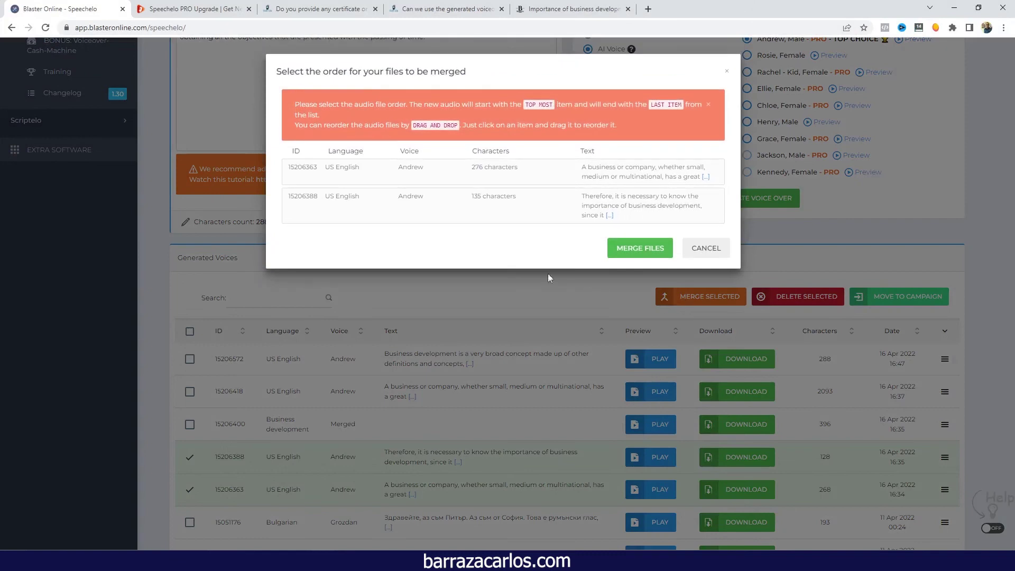
{"action": "left_click", "coordinate": [644, 251]}
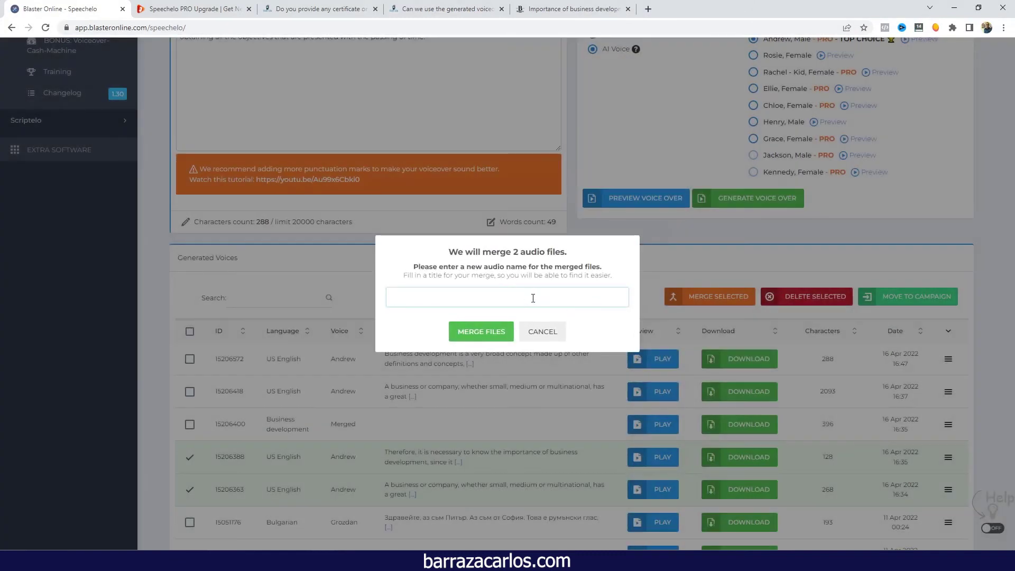
{"action": "type", "text": "M"}
{"action": "type", "text": "erged"}
{"action": "left_click", "coordinate": [499, 332]}
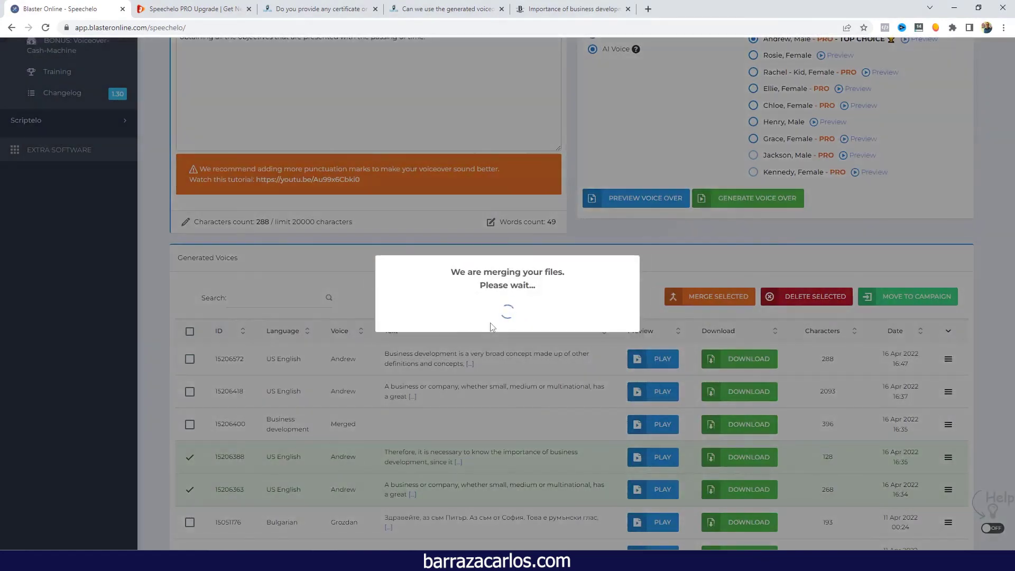
{"action": "scroll", "coordinate": [592, 521], "scroll_direction": "down", "scroll_amount": 2}
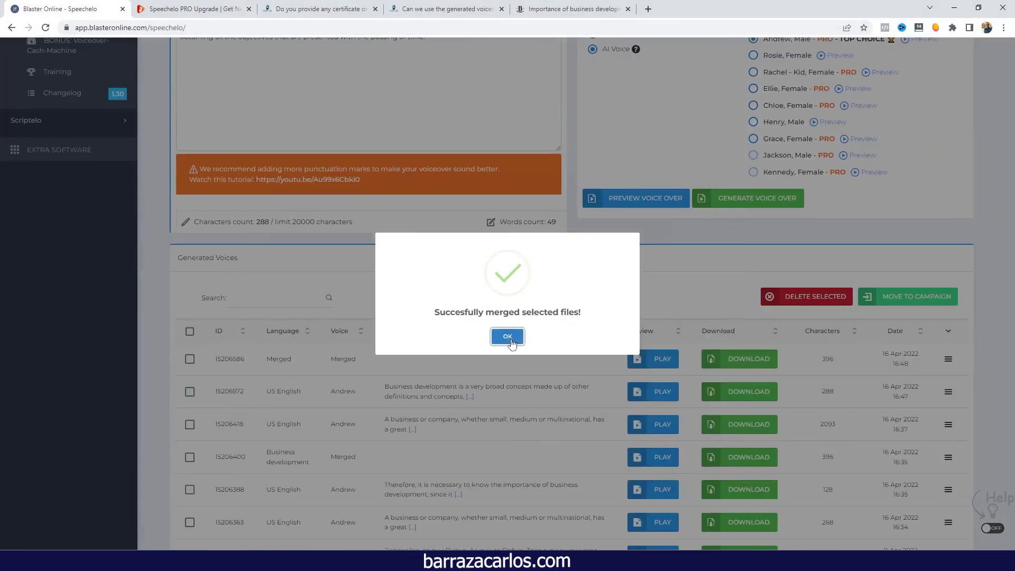
{"action": "left_click", "coordinate": [508, 336]}
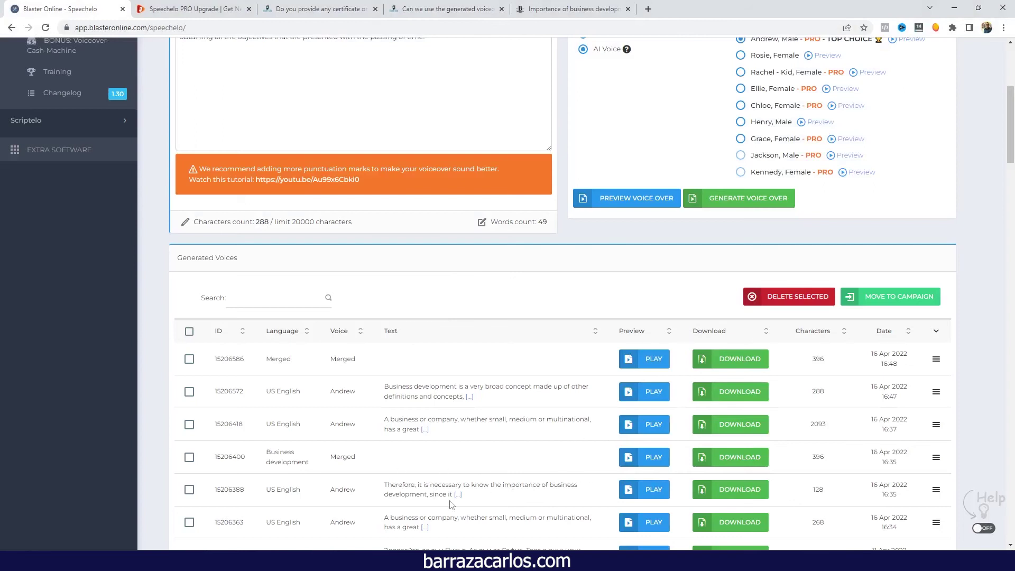
{"action": "scroll", "coordinate": [484, 454], "scroll_direction": "up", "scroll_amount": 3}
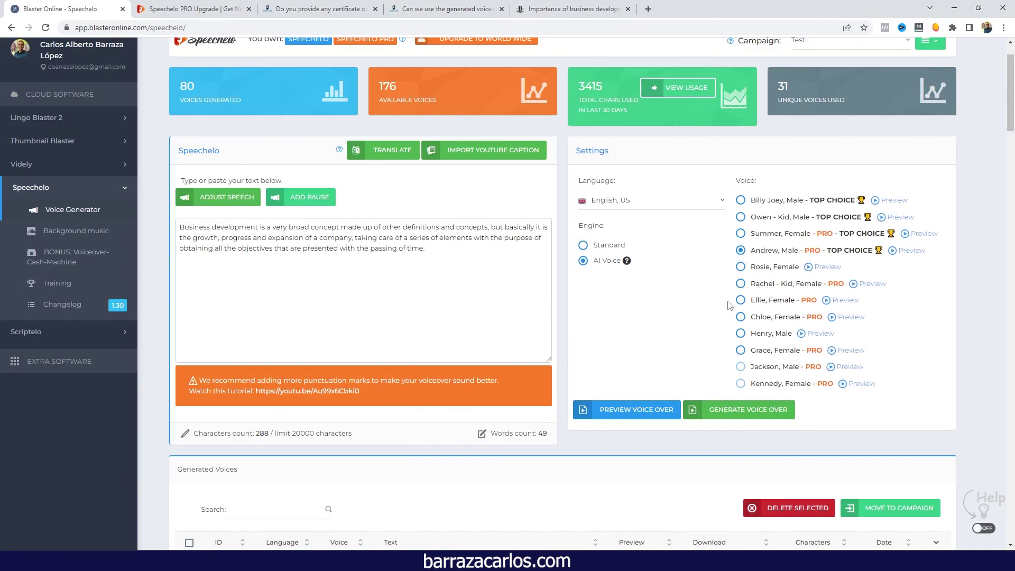
{"action": "scroll", "coordinate": [730, 305], "scroll_direction": "up", "scroll_amount": 2}
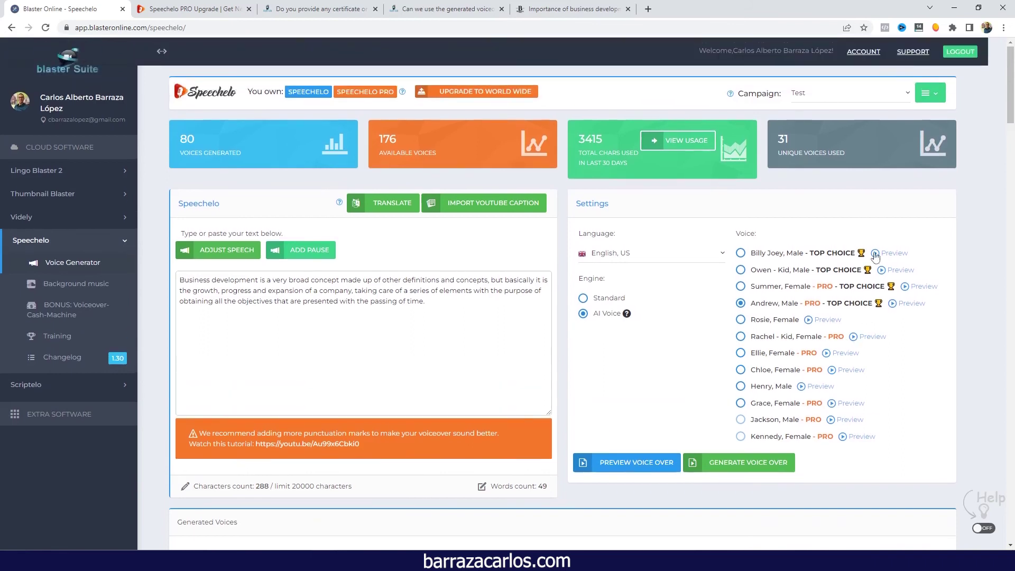
{"action": "left_click", "coordinate": [841, 102]}
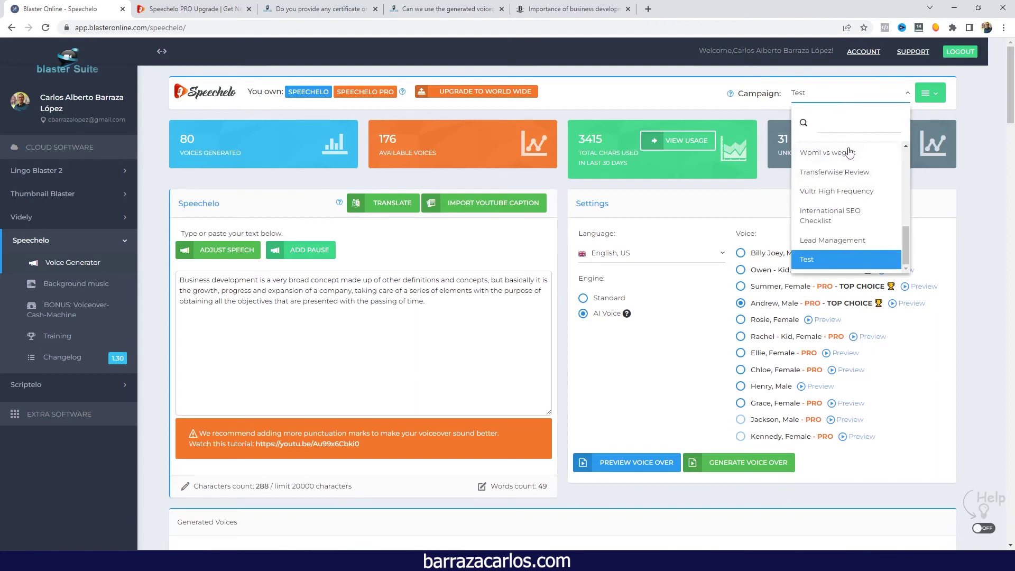
{"action": "left_click", "coordinate": [965, 187]}
{"action": "left_click", "coordinate": [932, 95]}
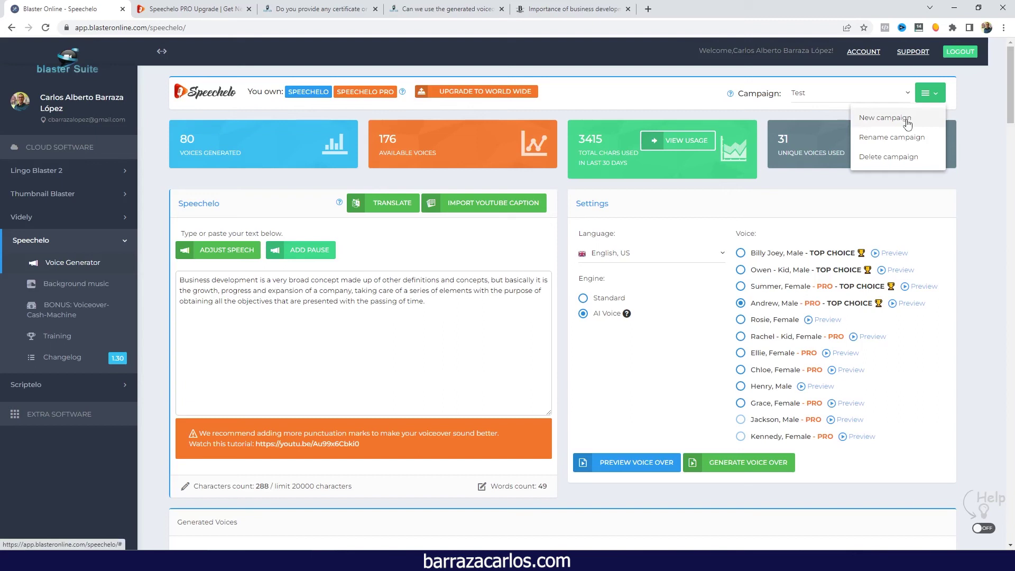
{"action": "left_click", "coordinate": [560, 203]}
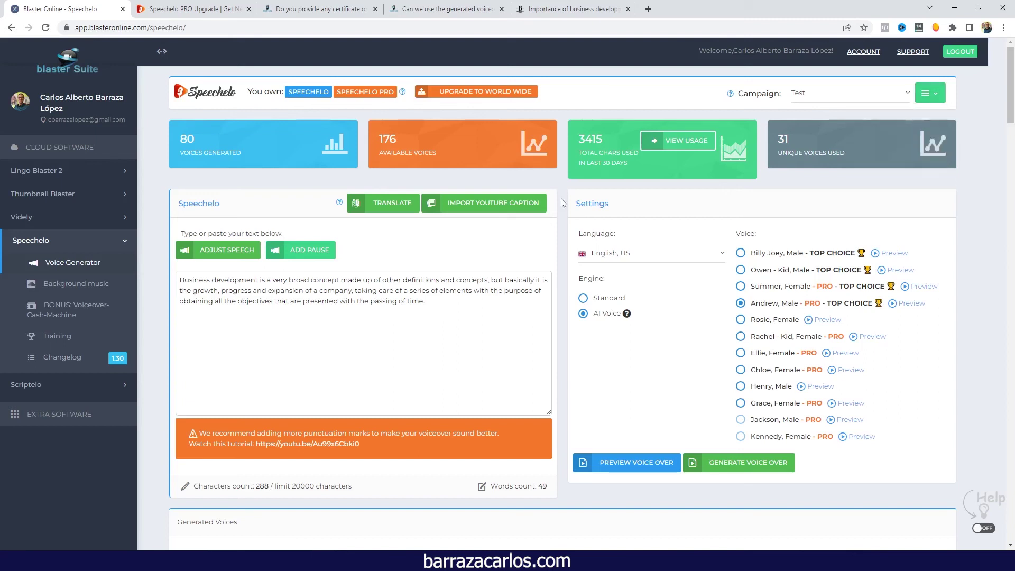